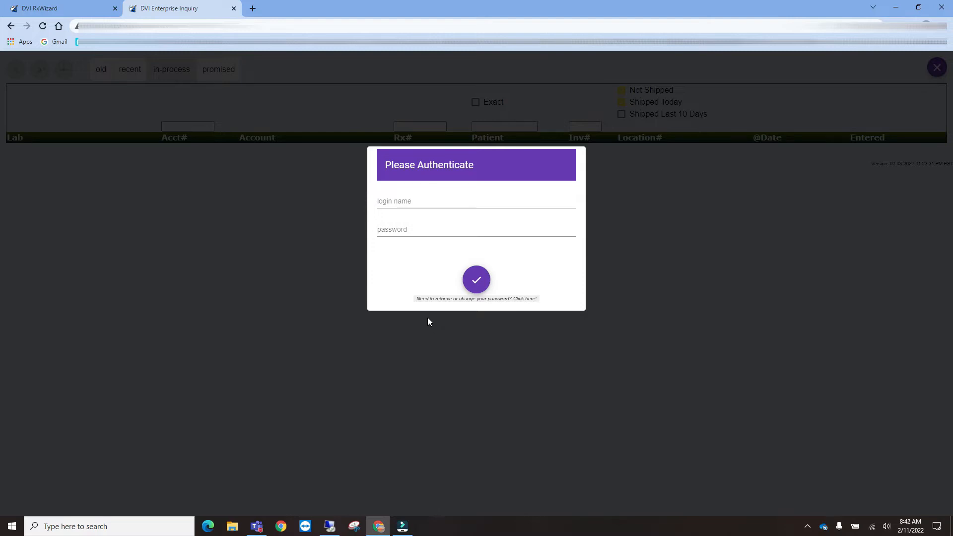
- Fill the password recovery form with the account number, lab zip code and a recent invoice number
{"action": "left_click", "coordinate": [431, 298]}
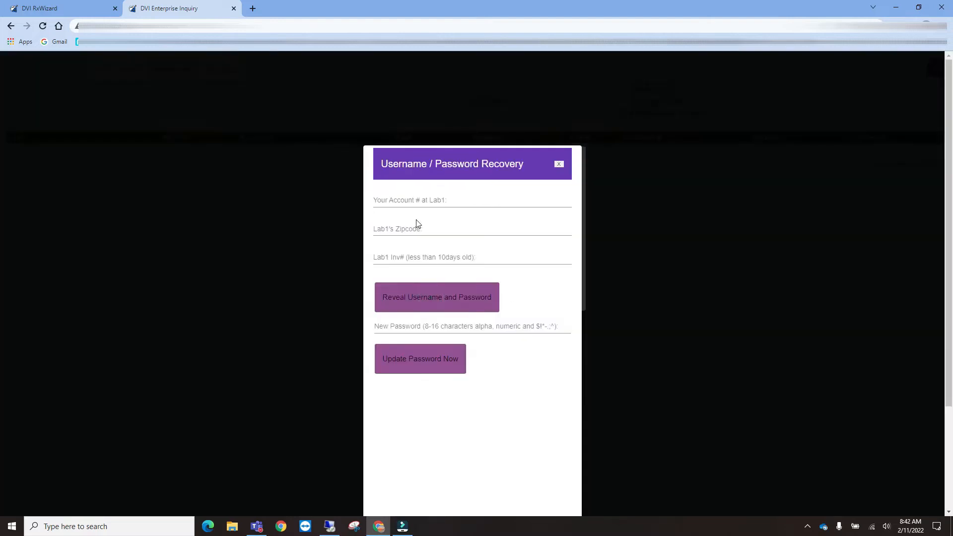
{"action": "left_click", "coordinate": [417, 200]}
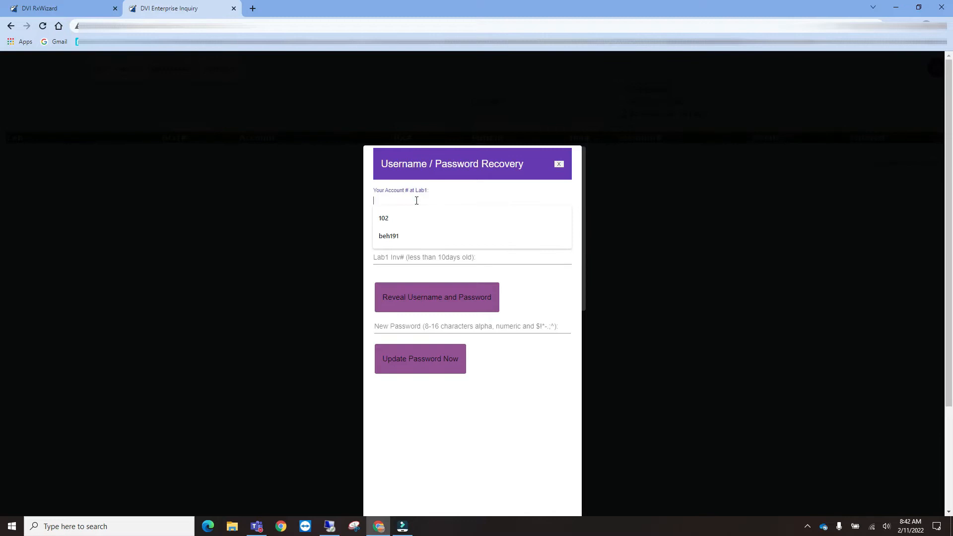
{"action": "type", "text": "102"}
{"action": "key", "text": "Tab"}
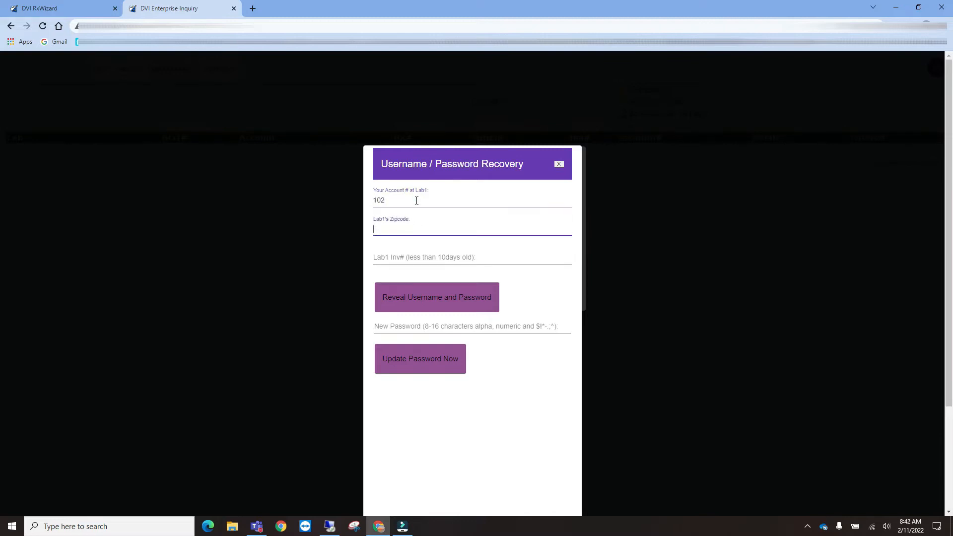
{"action": "type", "text": "97202"}
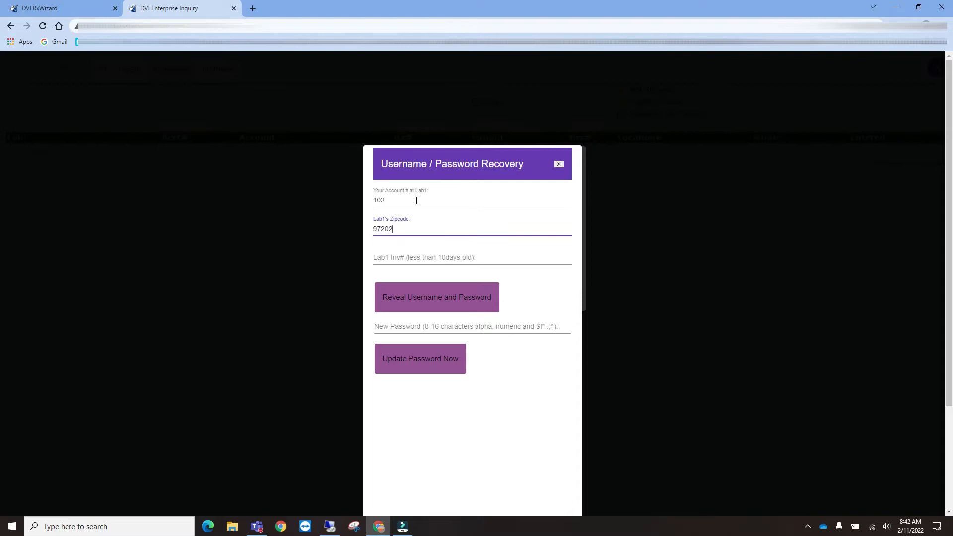
{"action": "key", "text": "Tab"}
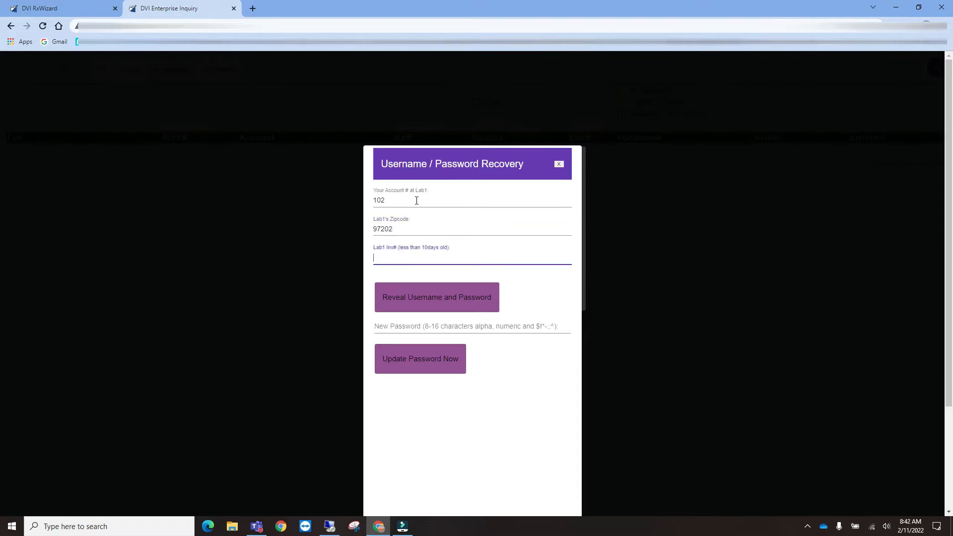
{"action": "type", "text": "138"}
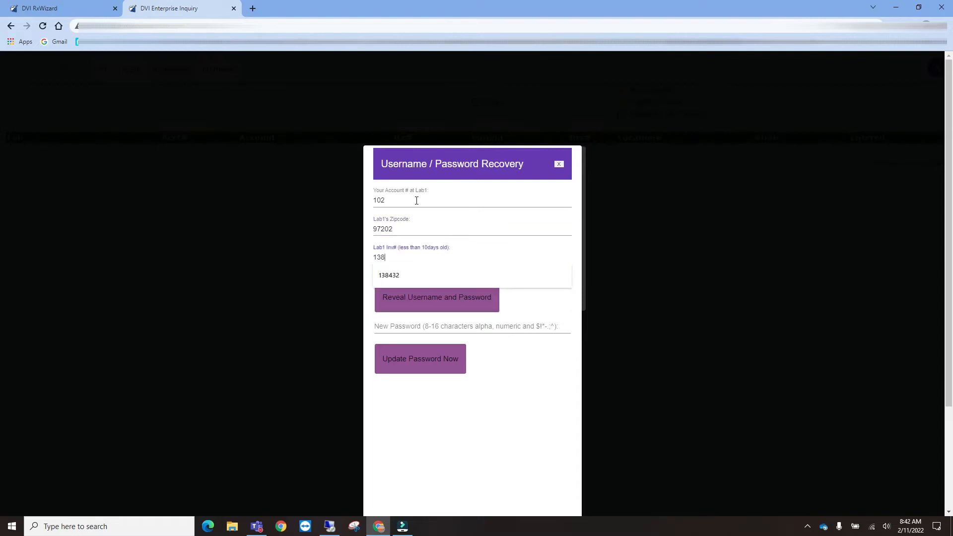
{"action": "type", "text": "432"}
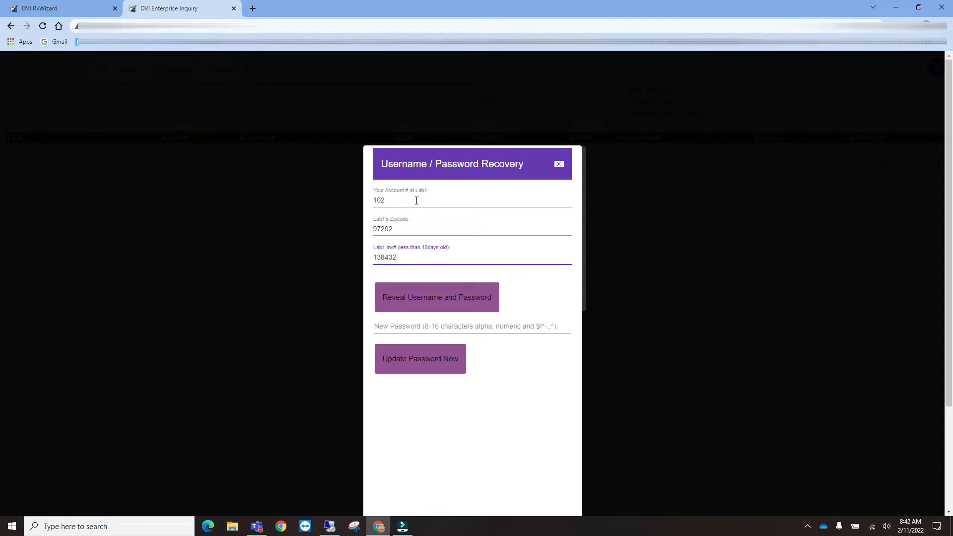
{"action": "key", "text": "Escape"}
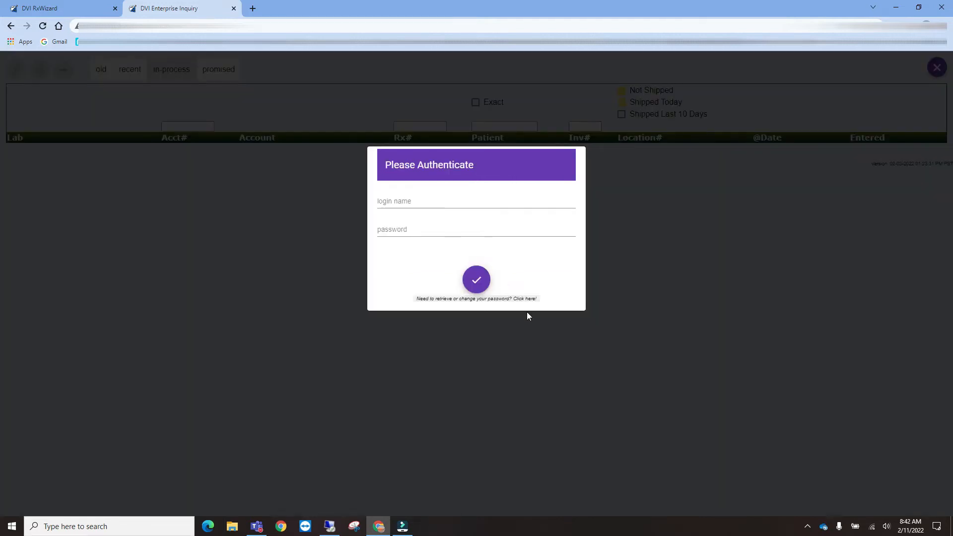
- Reveal the recovered username and password, then close the recovery form
{"action": "left_click", "coordinate": [497, 298]}
{"action": "left_click", "coordinate": [413, 297]}
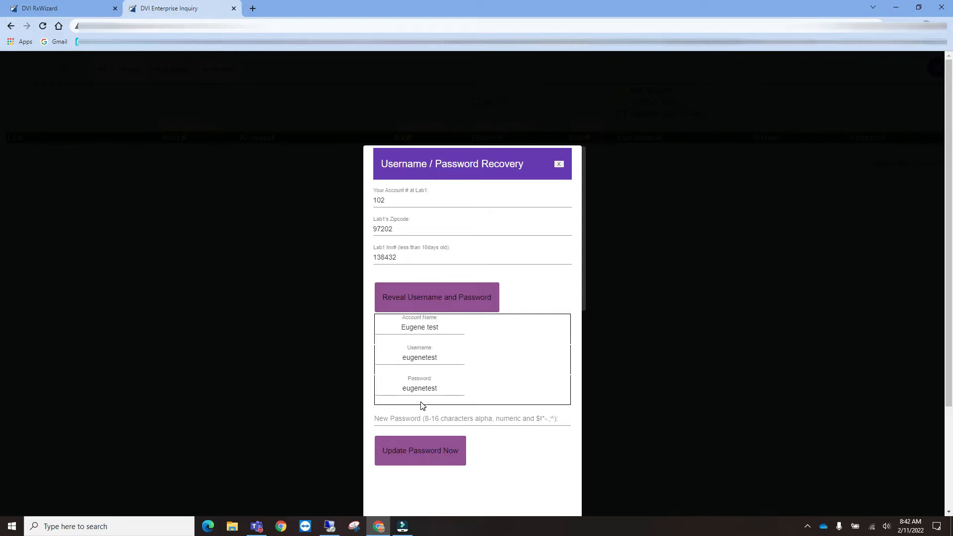
{"action": "left_click", "coordinate": [559, 165]}
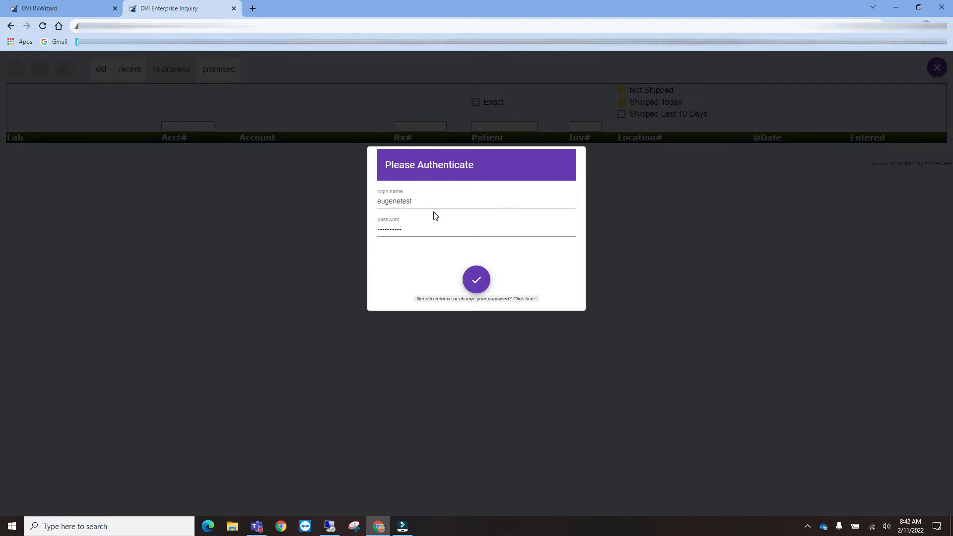
- Sign in with the recovered credentials and start a new frame order
{"action": "left_click", "coordinate": [478, 281]}
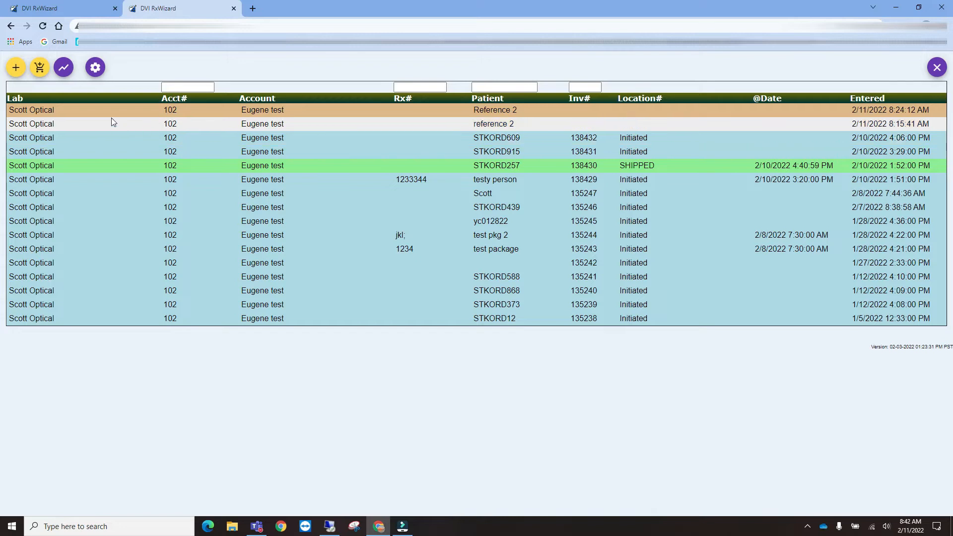
{"action": "left_click", "coordinate": [40, 69]}
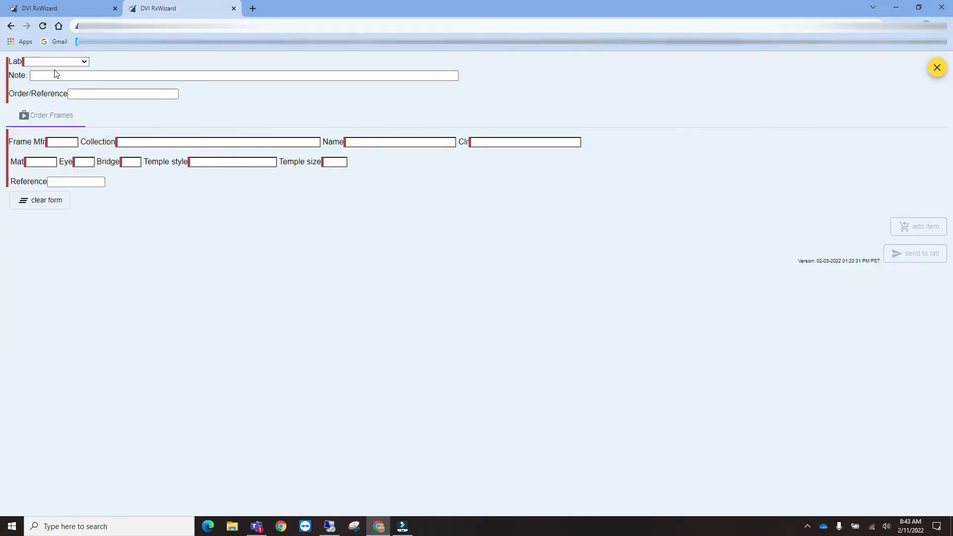
- Choose Scott Optical as the lab, with note REFERENCE and an order reference number
{"action": "left_click", "coordinate": [85, 62]}
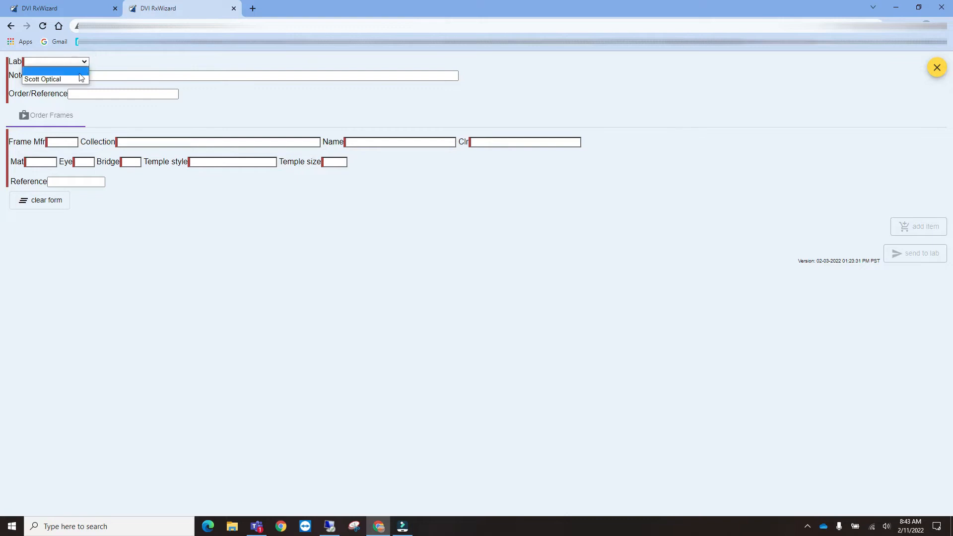
{"action": "left_click", "coordinate": [65, 79]}
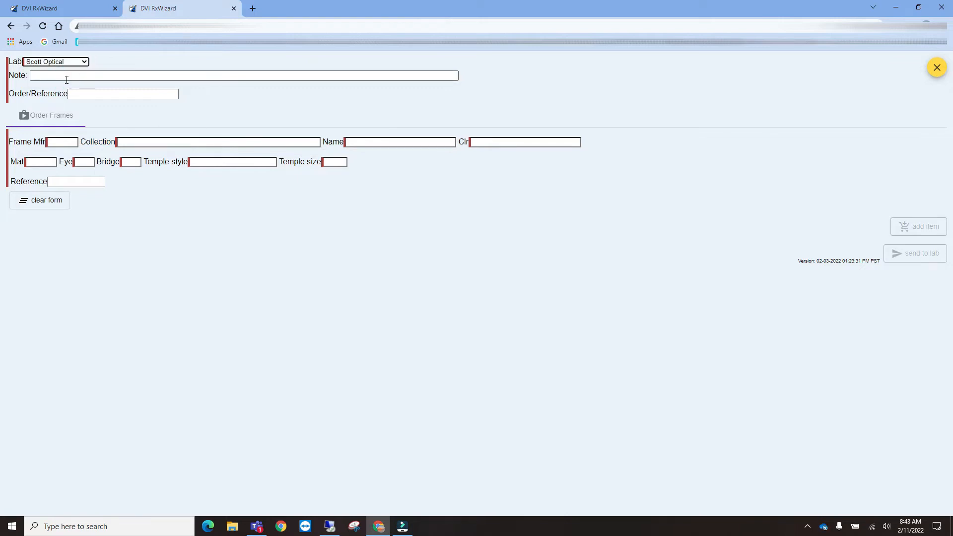
{"action": "left_click", "coordinate": [66, 77]}
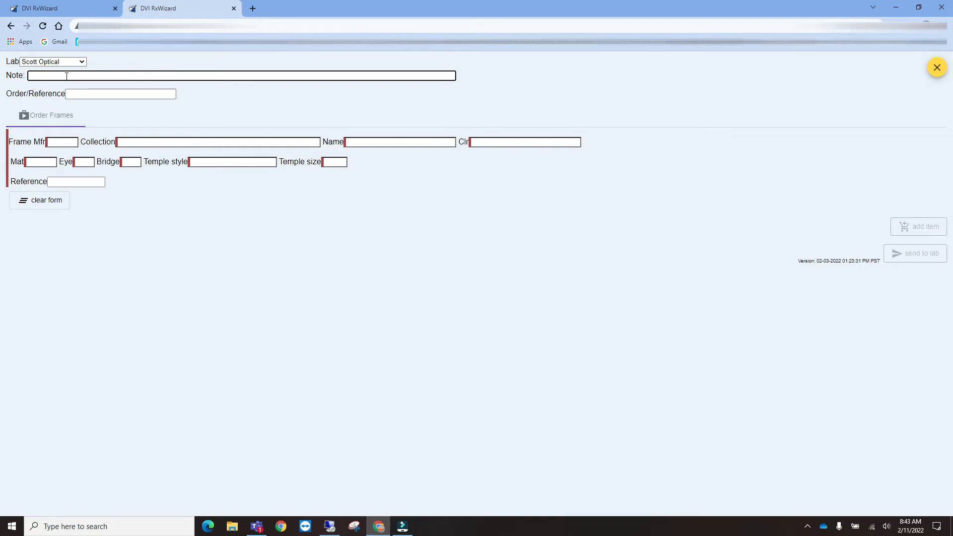
{"action": "type", "text": "REFERNCE"}
{"action": "key", "text": "BackSpace"}
{"action": "key", "text": "BackSpace"}
{"action": "key", "text": "BackSpace"}
{"action": "key", "text": "BackSpace"}
{"action": "type", "text": "RENCE"}
{"action": "key", "text": "Tab"}
{"action": "type", "text": "12345"}
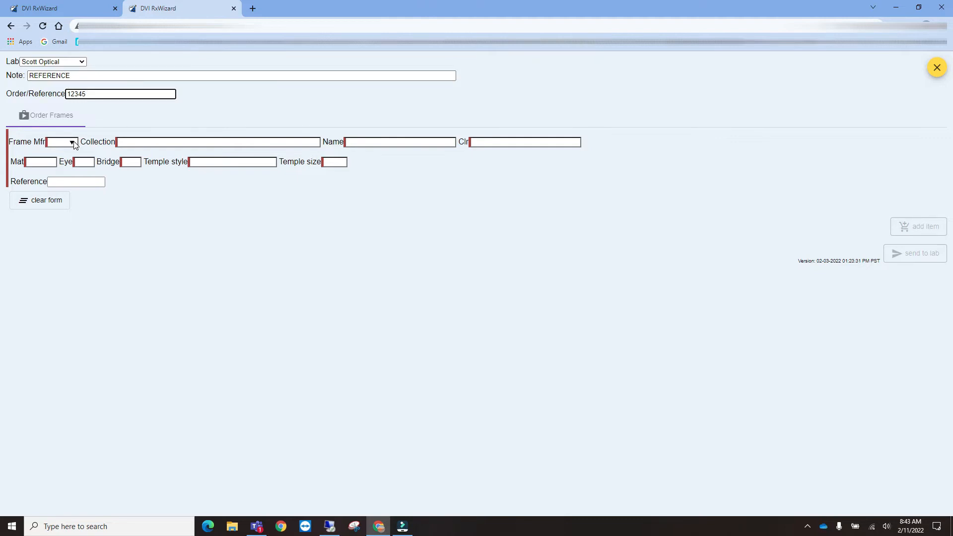
- Select Frame Mfr IDEA, collection FOCUS and model FOCUS 263
{"action": "left_click", "coordinate": [74, 144]}
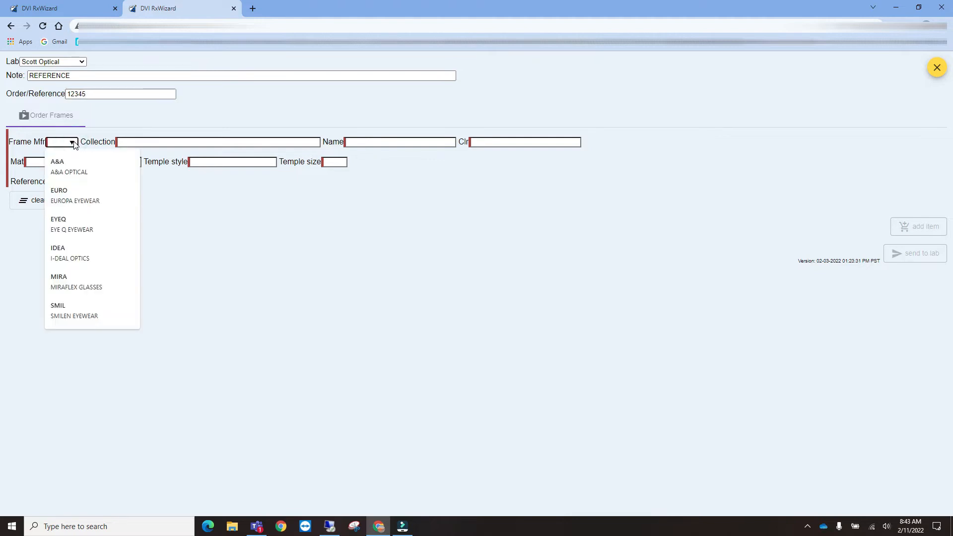
{"action": "left_click", "coordinate": [72, 254]}
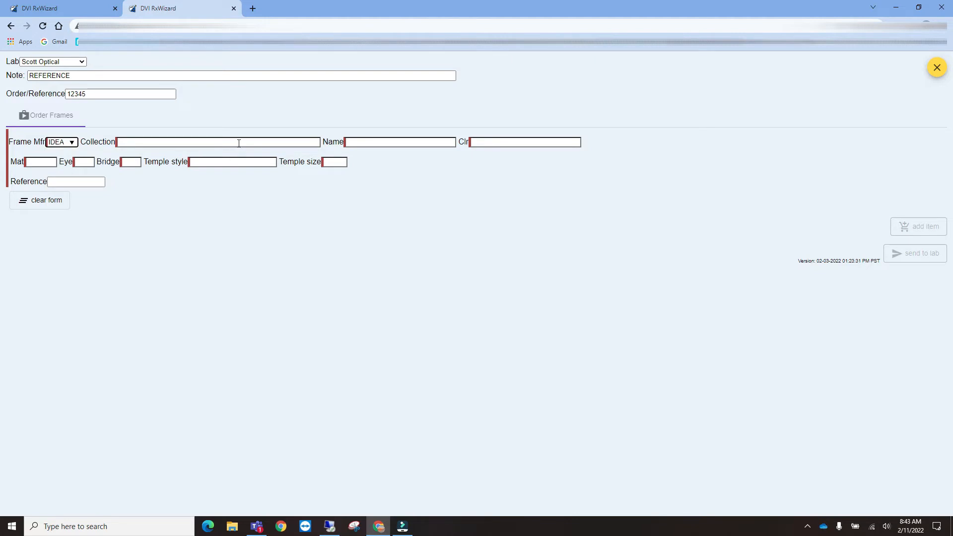
{"action": "left_click", "coordinate": [312, 144]}
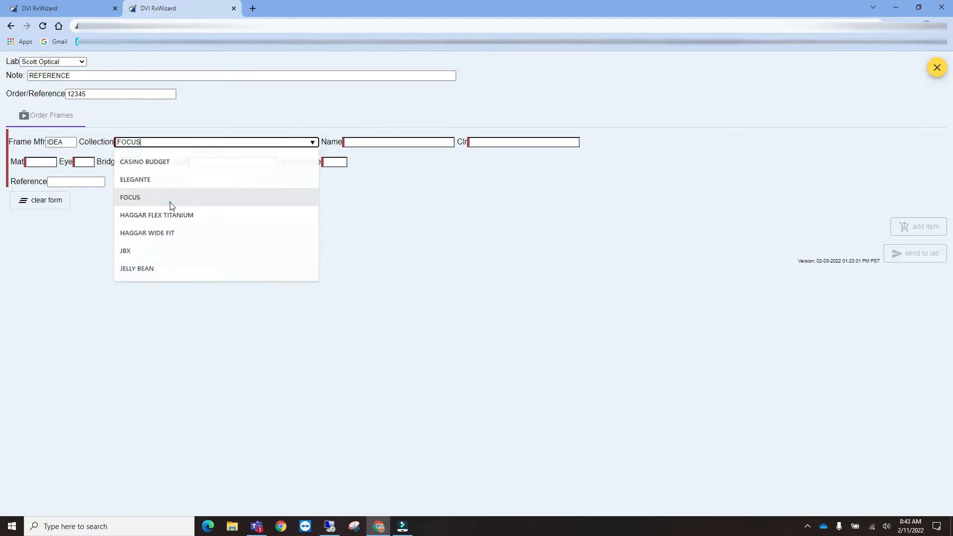
{"action": "left_click", "coordinate": [173, 205]}
{"action": "left_click", "coordinate": [443, 143]}
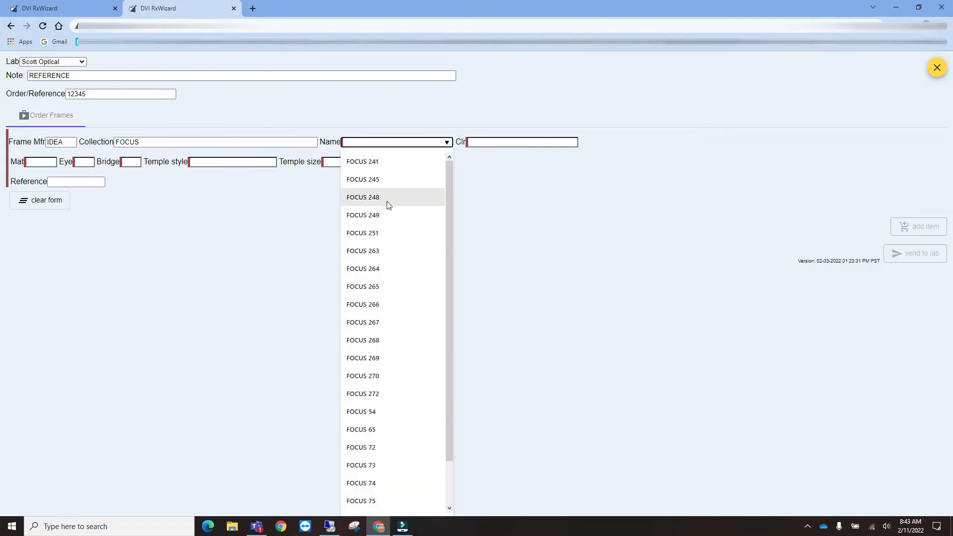
{"action": "left_click", "coordinate": [363, 252]}
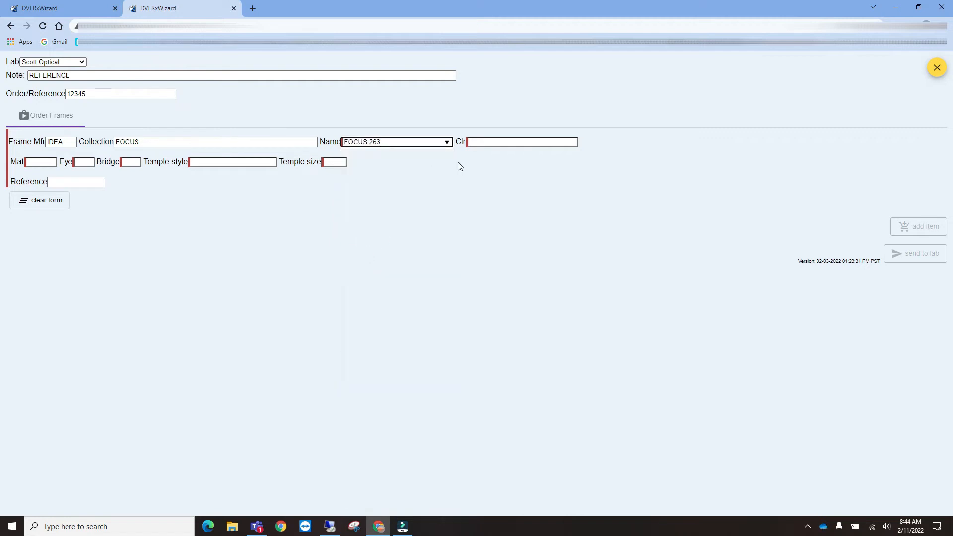
- Set the frame colour to BLACK and check the eye 53 and bridge 16 sizes
{"action": "left_click", "coordinate": [560, 143]}
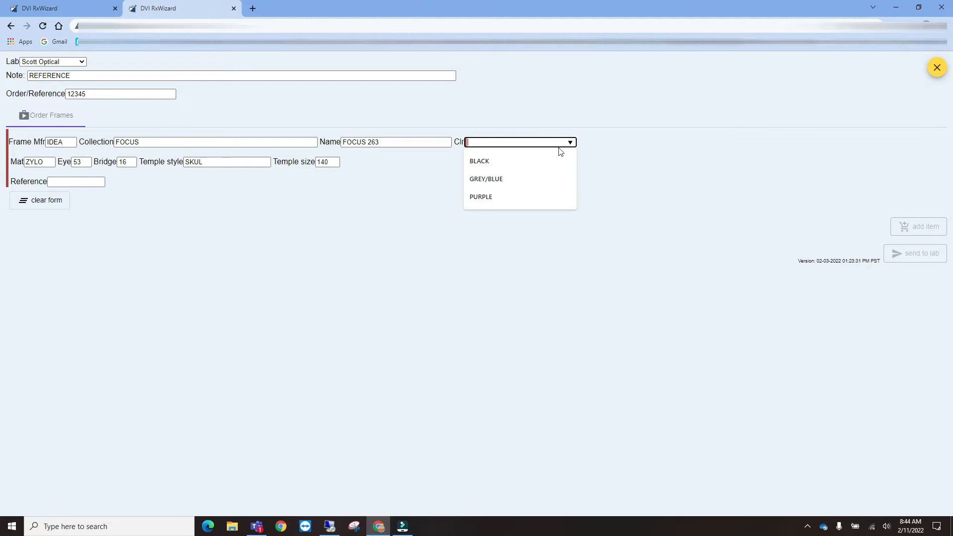
{"action": "left_click", "coordinate": [499, 166]}
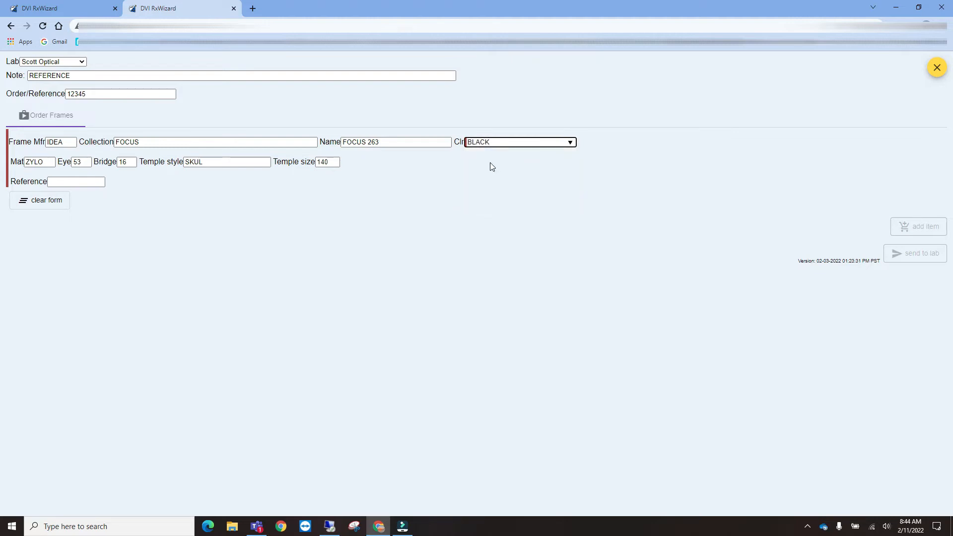
{"action": "key", "text": "Tab"}
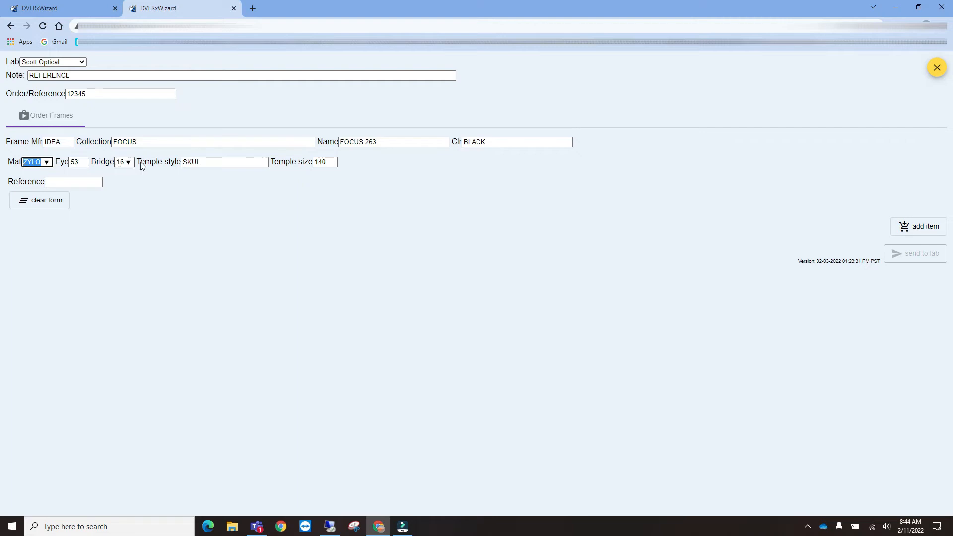
{"action": "left_click", "coordinate": [85, 163]}
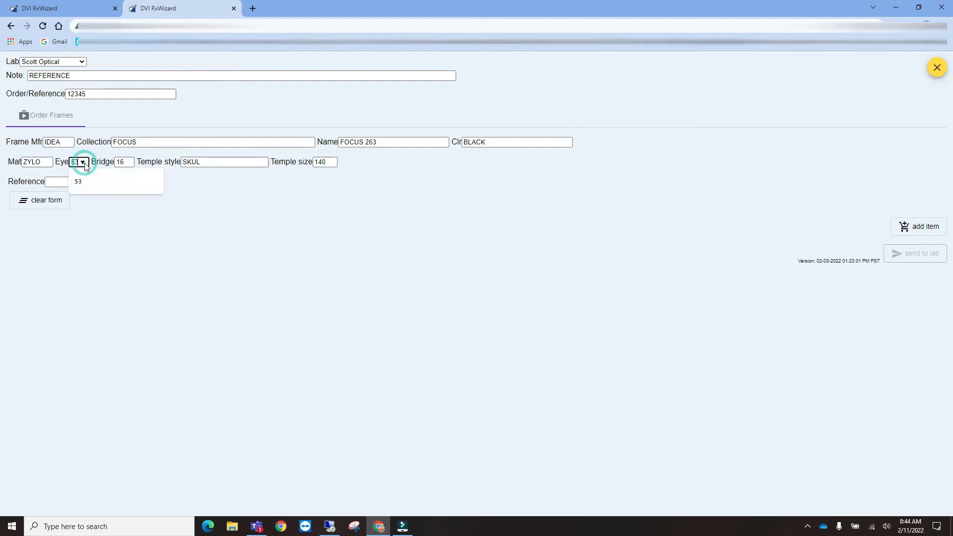
{"action": "left_click", "coordinate": [130, 164]}
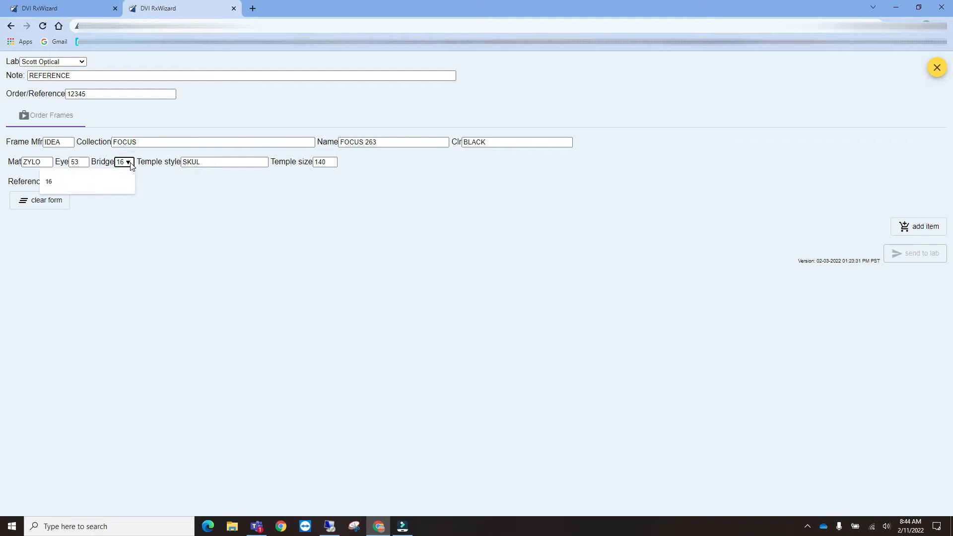
{"action": "left_click", "coordinate": [171, 179]}
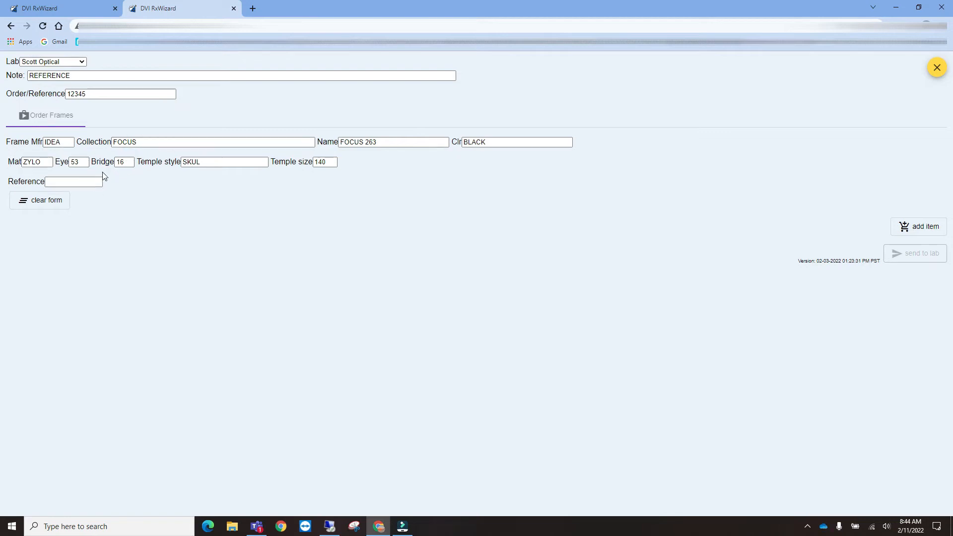
- Enter the frame's reference number in the Reference field
{"action": "left_click", "coordinate": [61, 182]}
{"action": "type", "text": "123456"}
{"action": "type", "text": "78"}
{"action": "key", "text": "Tab"}
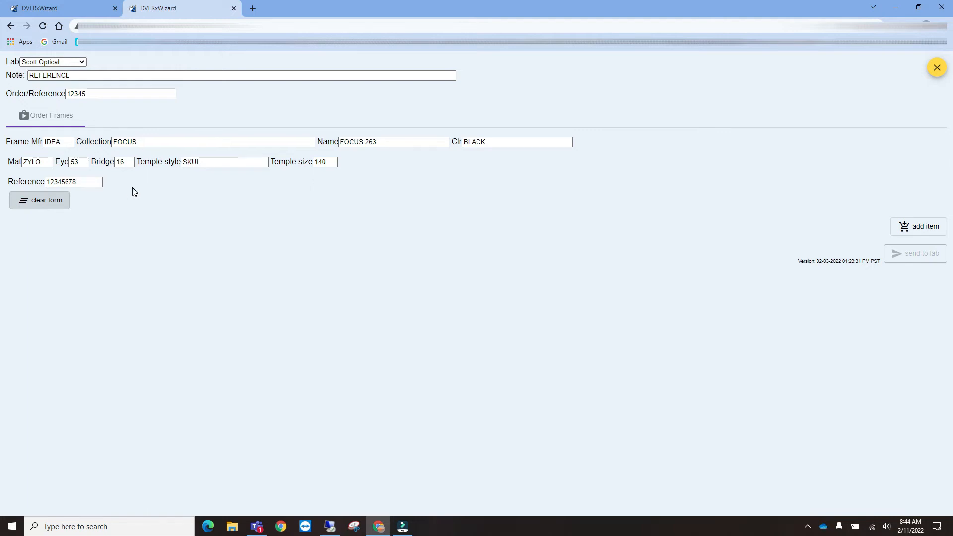
{"action": "left_click_drag", "start_coordinate": [77, 182], "coordinate": [46, 183]}
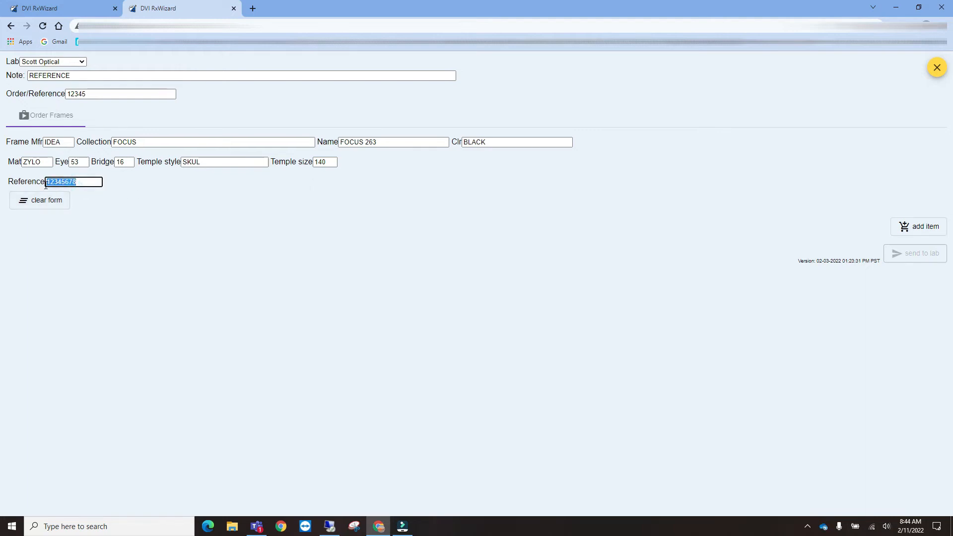
{"action": "left_click", "coordinate": [154, 191]}
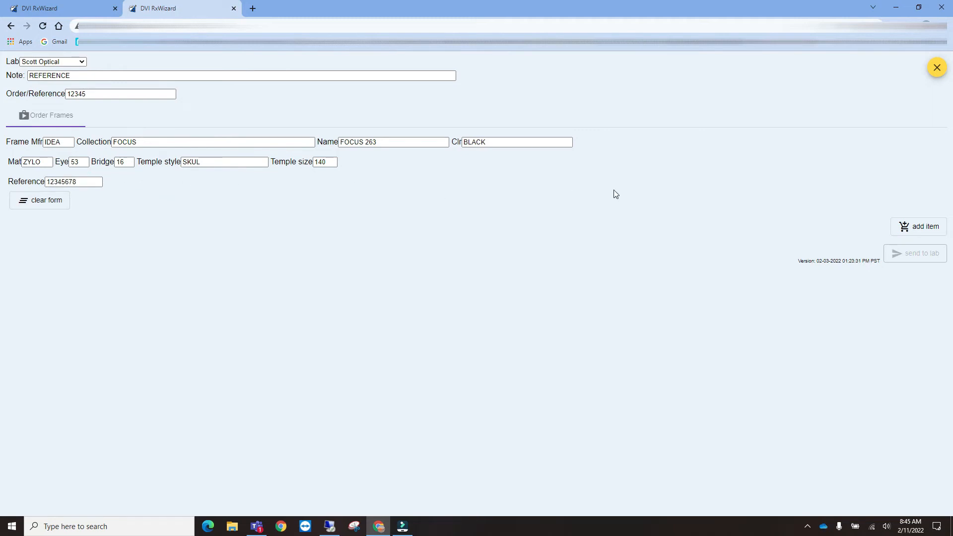
- Add the FOCUS 263 black frame as item 1 and set its quantity to 7
{"action": "left_click", "coordinate": [916, 229]}
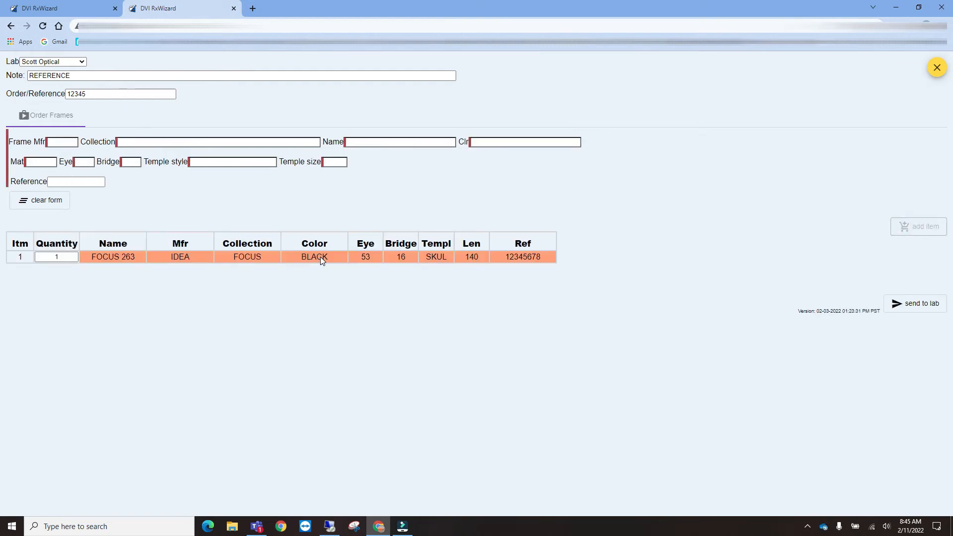
{"action": "left_click", "coordinate": [52, 258]}
{"action": "type", "text": "7"}
{"action": "key", "text": "Tab"}
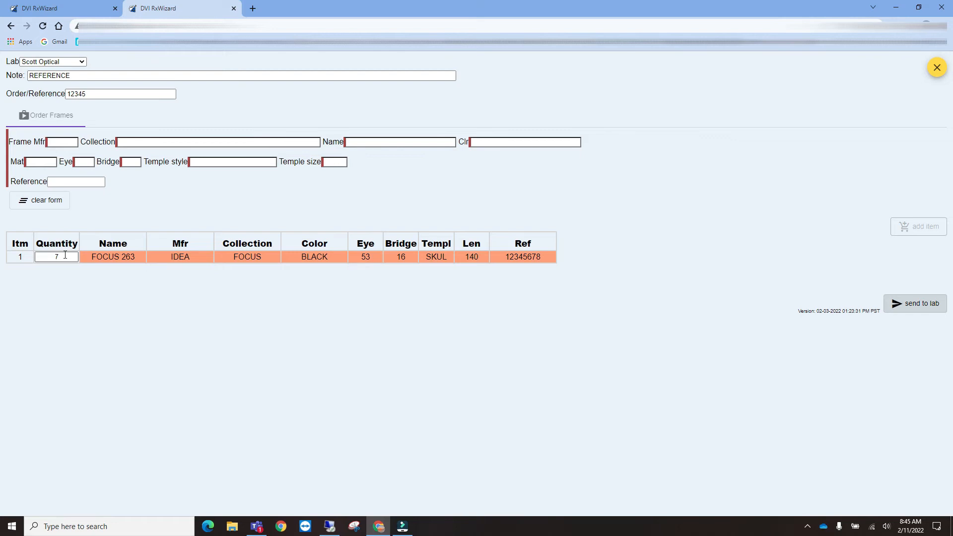
- Fill the frame form with MIRA NEW BABY1 in (I) RED, ZYLO, eye 39, bridge 14
{"action": "left_click", "coordinate": [72, 143]}
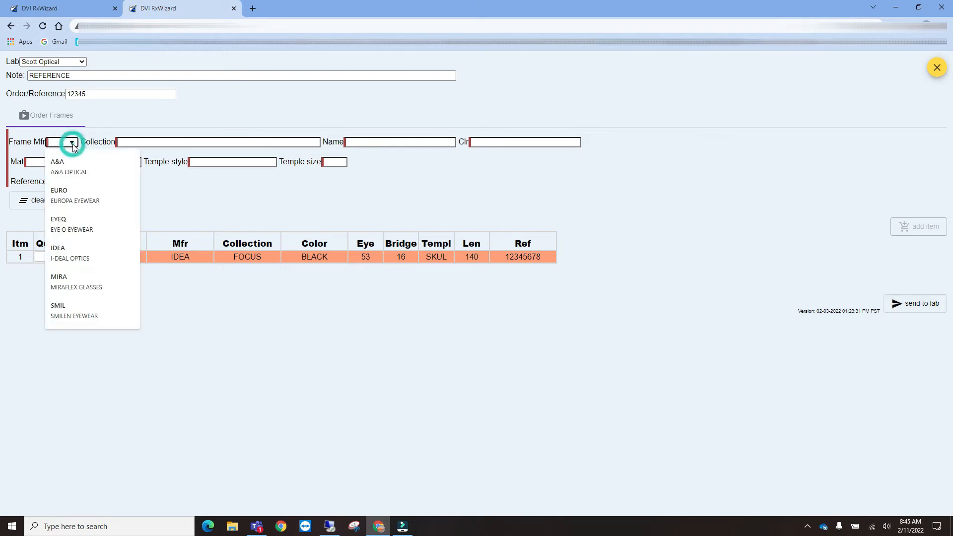
{"action": "left_click", "coordinate": [64, 285]}
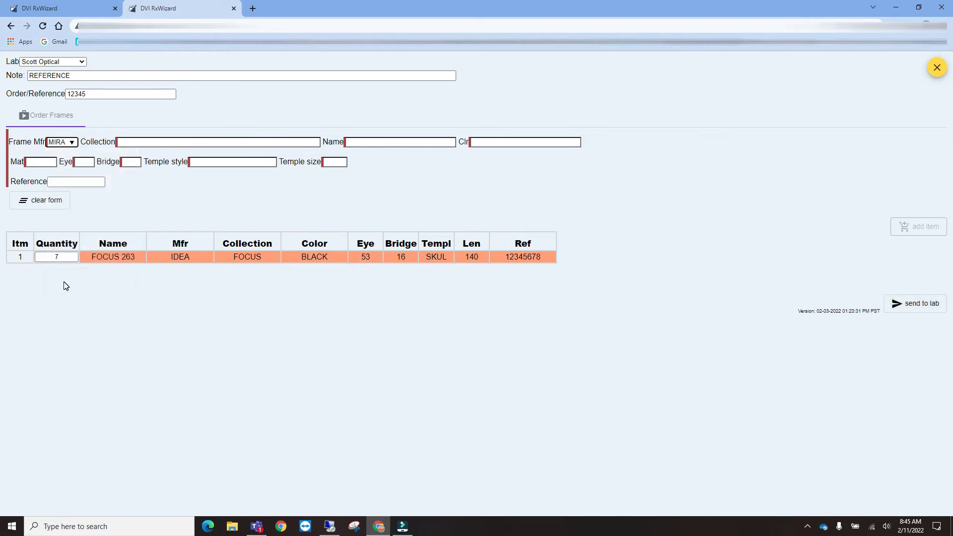
{"action": "left_click", "coordinate": [134, 143]}
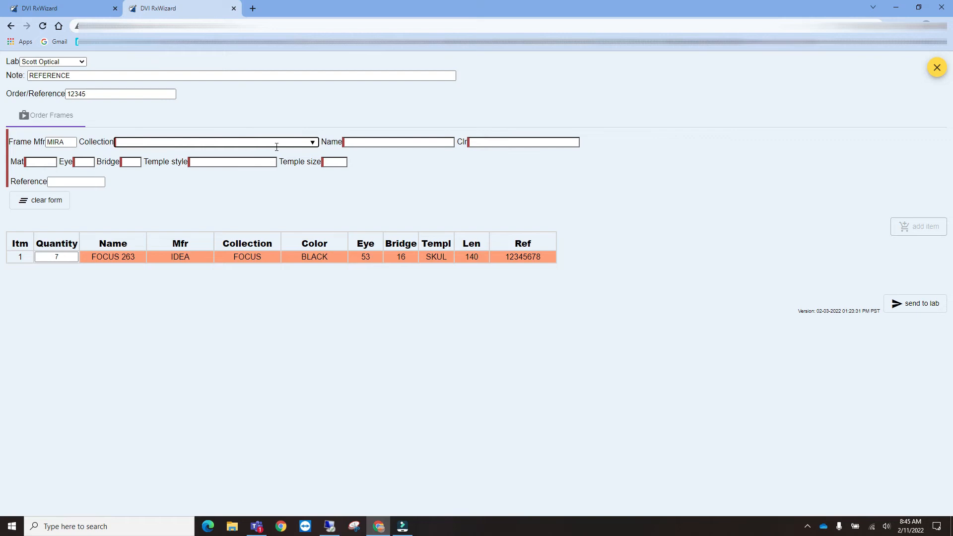
{"action": "left_click", "coordinate": [419, 142]}
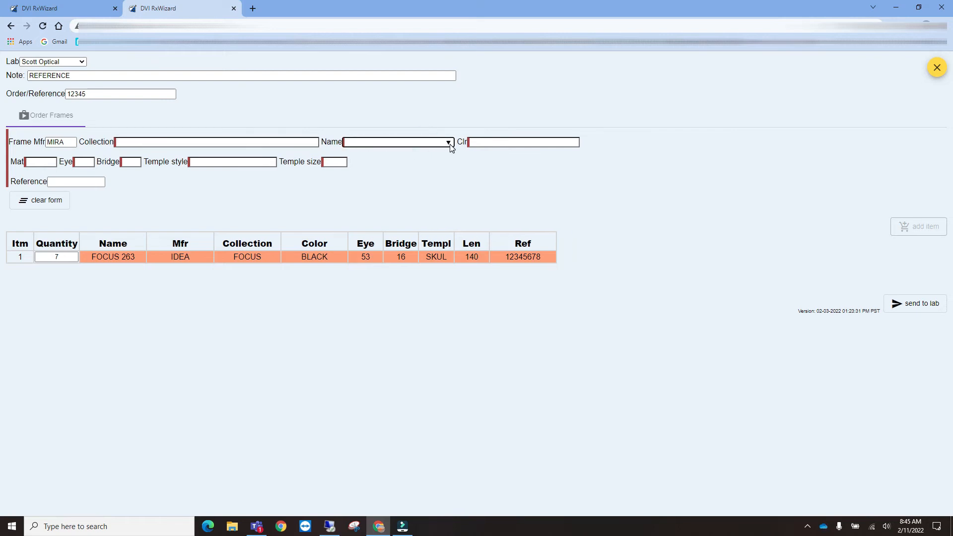
{"action": "left_click", "coordinate": [450, 144]}
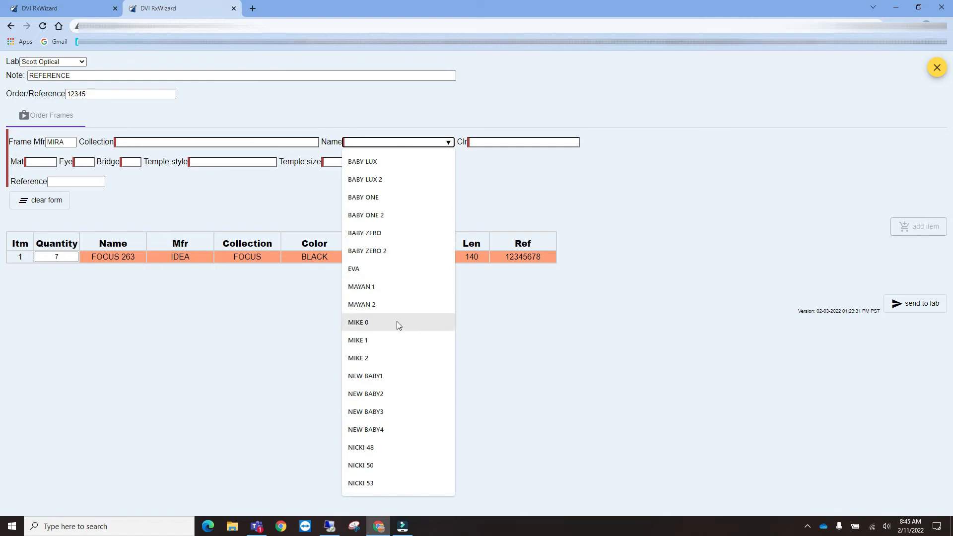
{"action": "left_click", "coordinate": [375, 377]}
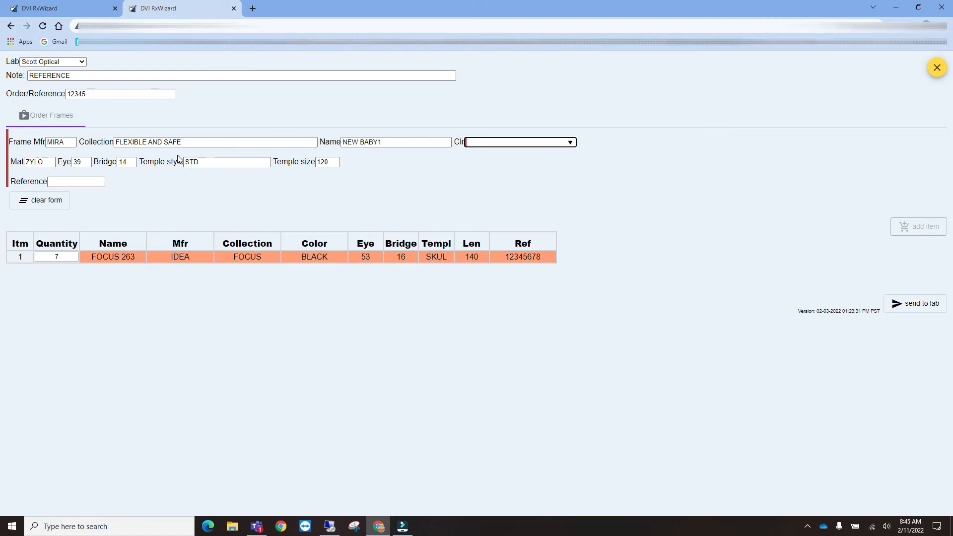
{"action": "left_click", "coordinate": [571, 144]}
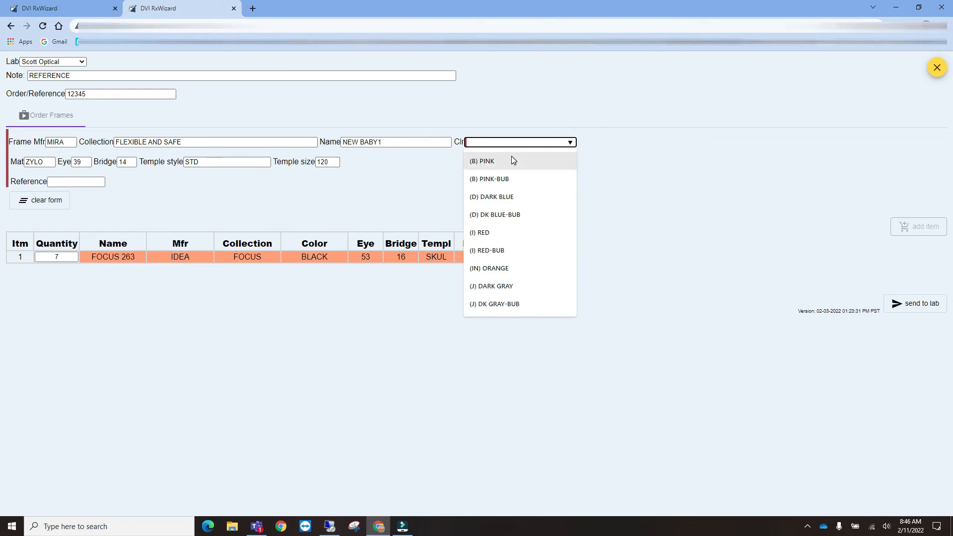
{"action": "left_click", "coordinate": [488, 234]}
{"action": "key", "text": "Tab"}
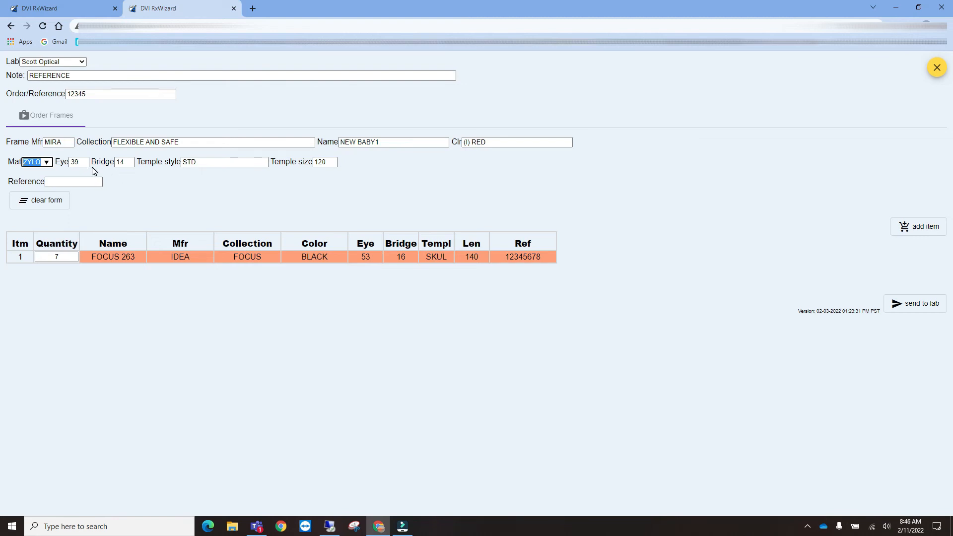
{"action": "left_click", "coordinate": [72, 182]}
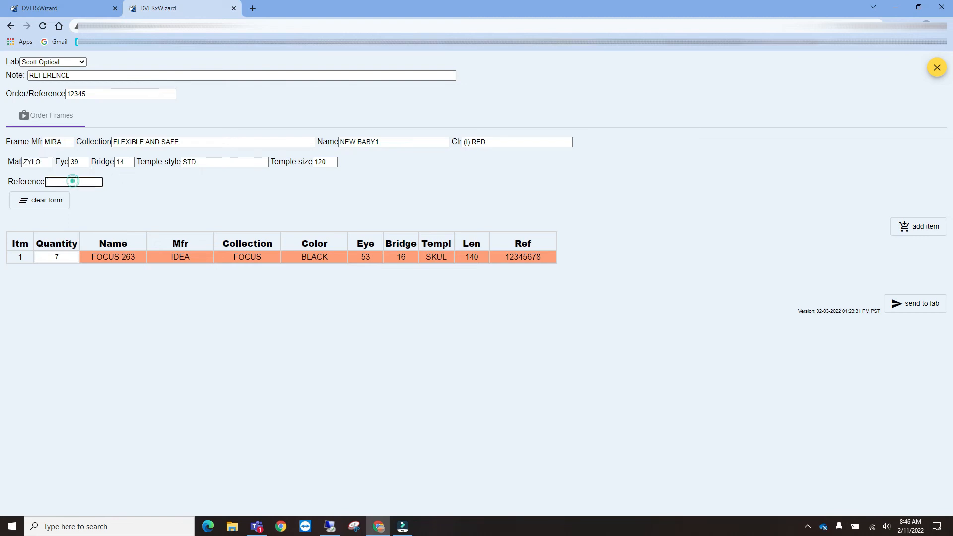
- Clear the form and pick SMIL 2000 AND BEYOND 3054 in BLACK
{"action": "left_click", "coordinate": [42, 206]}
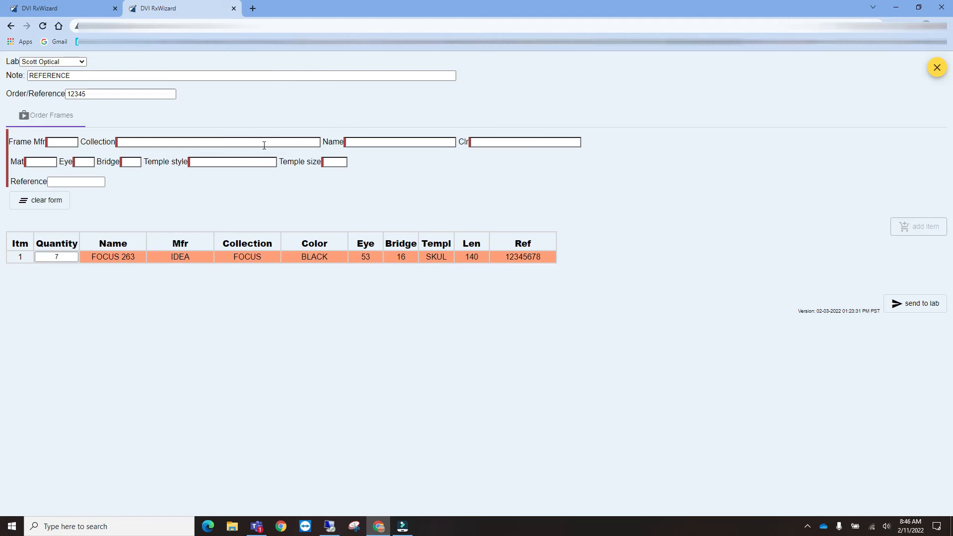
{"action": "left_click", "coordinate": [72, 142]}
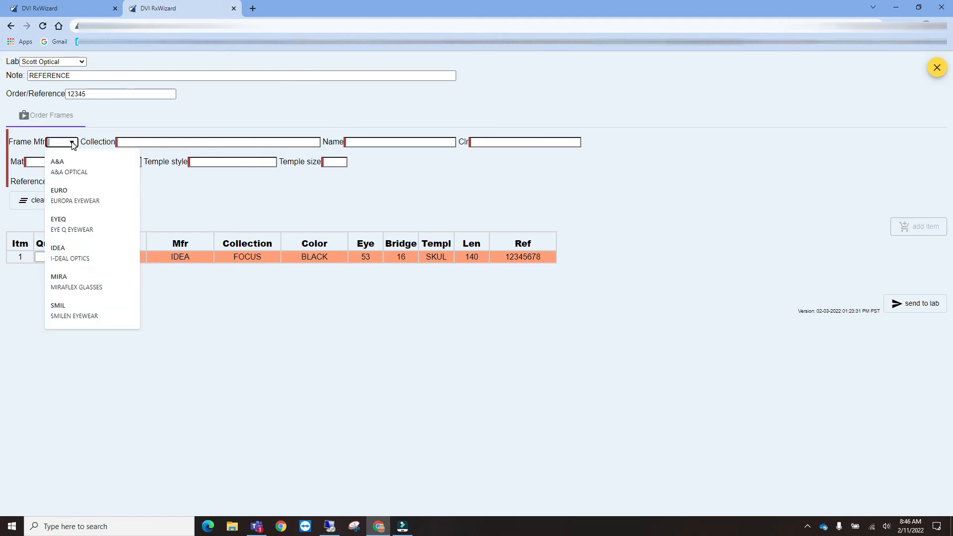
{"action": "left_click", "coordinate": [74, 315]}
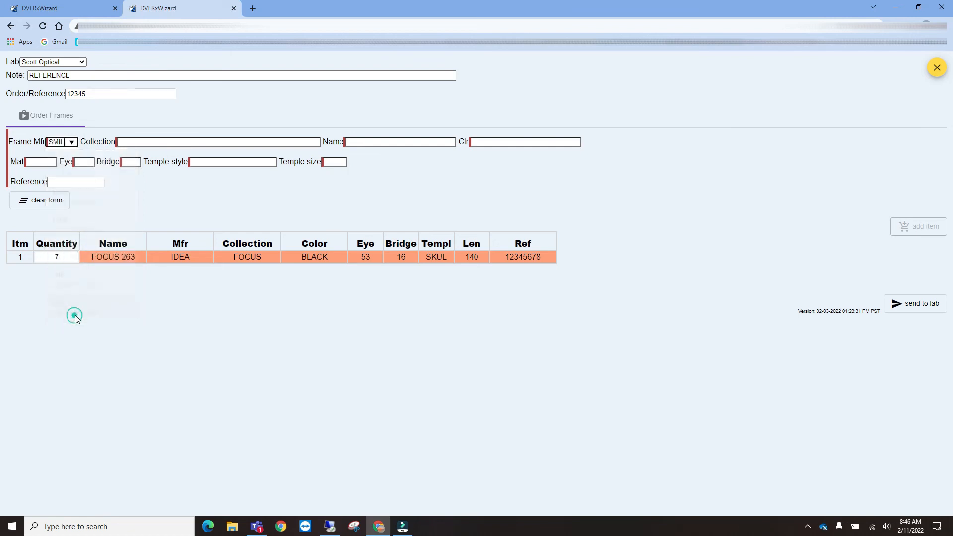
{"action": "left_click", "coordinate": [312, 143]}
{"action": "left_click", "coordinate": [290, 164]}
{"action": "left_click", "coordinate": [446, 142]}
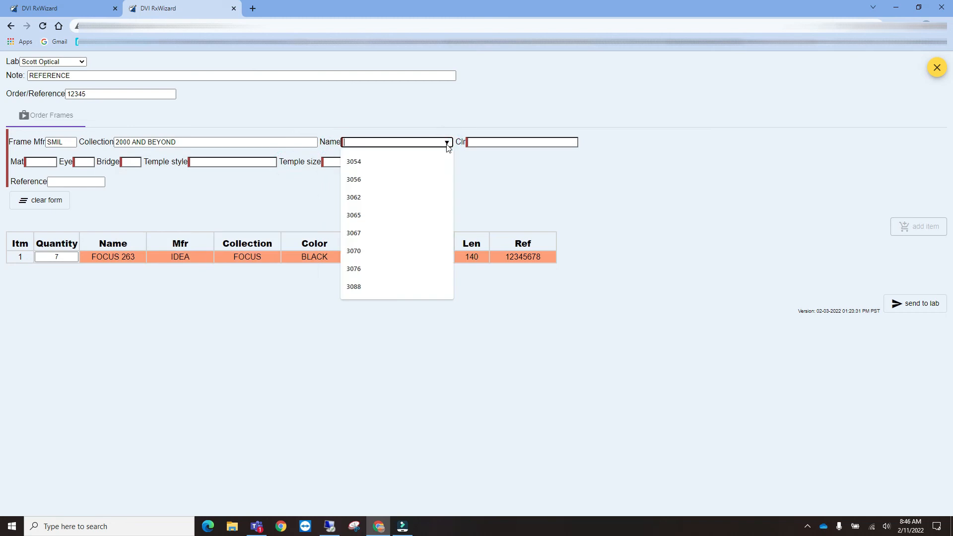
{"action": "left_click", "coordinate": [419, 164]}
{"action": "left_click", "coordinate": [544, 142]}
{"action": "left_click", "coordinate": [509, 161]}
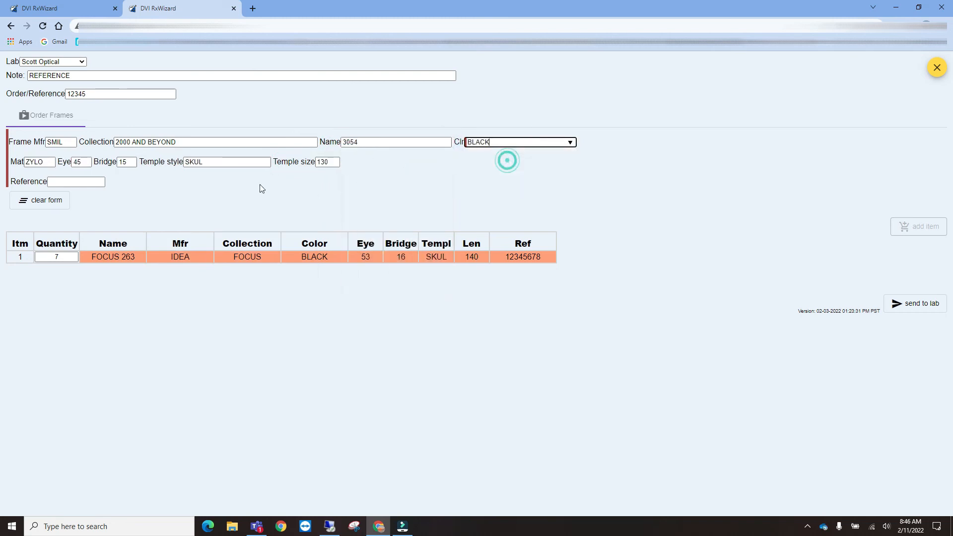
{"action": "key", "text": "Tab"}
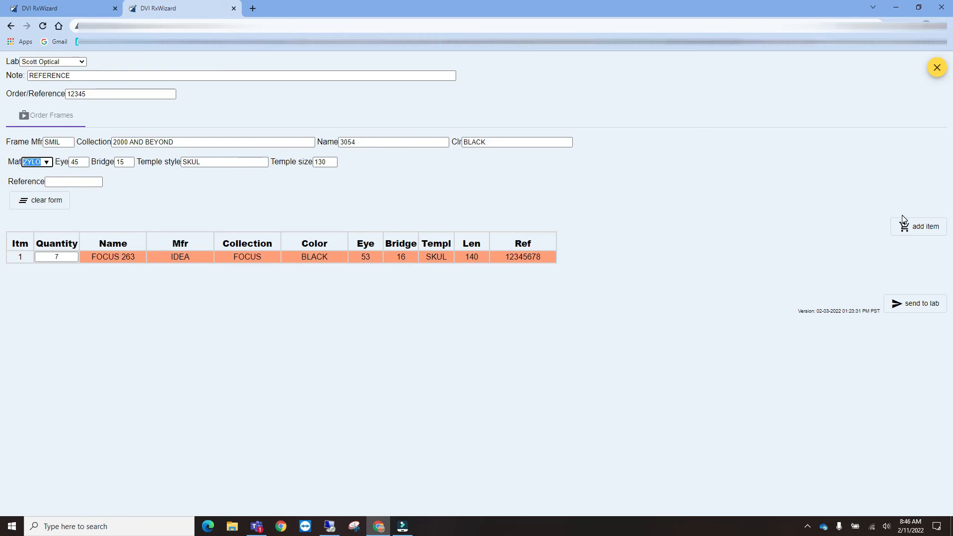
- Add the SMIL 3054 black frame as item 2 and send the order to the lab
{"action": "left_click", "coordinate": [918, 229]}
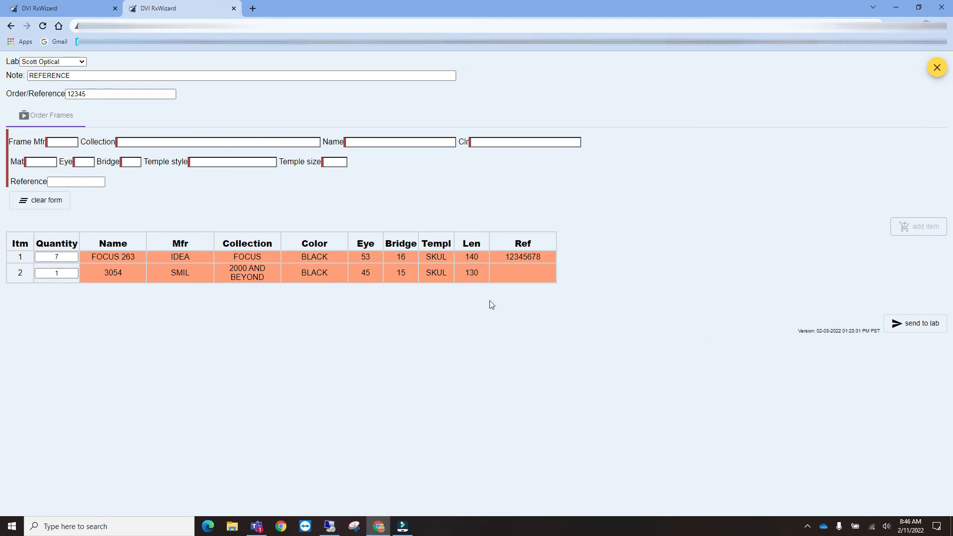
{"action": "left_click", "coordinate": [920, 325]}
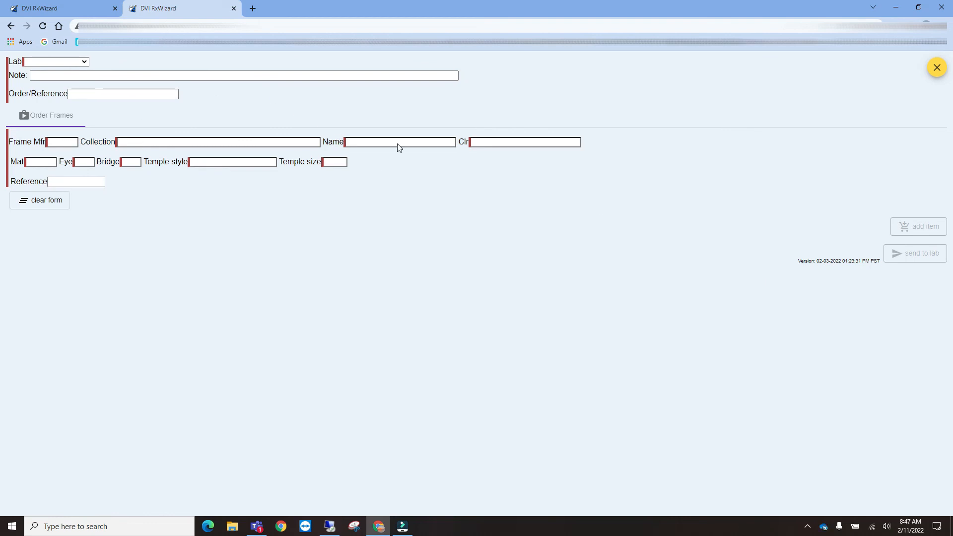
- Close the order form, then select the new 12345 order's patient reference and web order number
{"action": "left_click", "coordinate": [938, 68]}
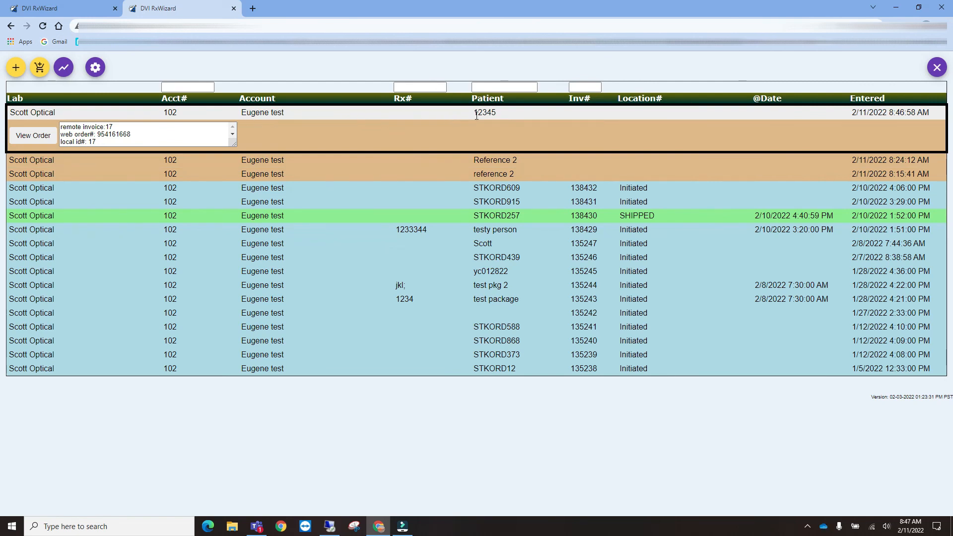
{"action": "double_click", "coordinate": [494, 113]}
{"action": "left_click", "coordinate": [128, 135]}
{"action": "left_click_drag", "start_coordinate": [127, 135], "coordinate": [100, 138]}
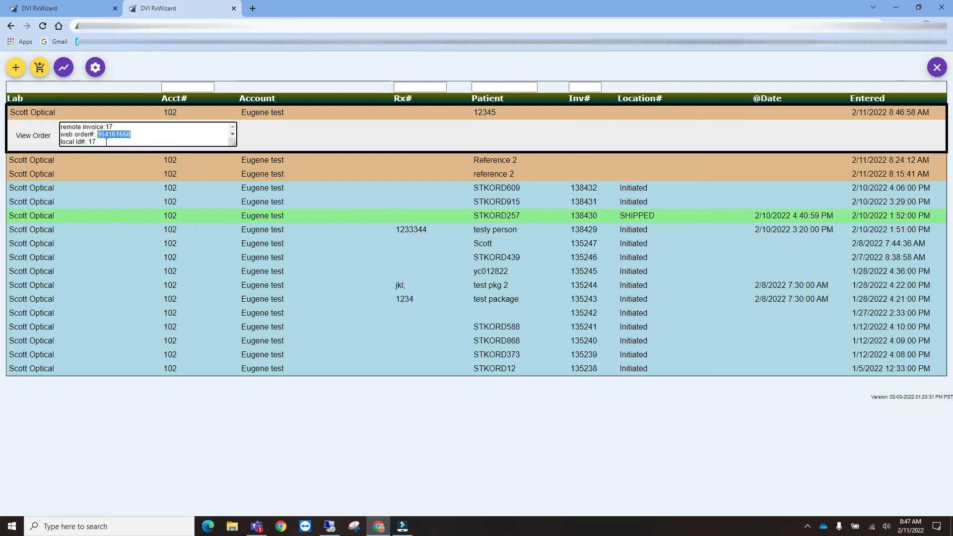
{"action": "left_click", "coordinate": [31, 143]}
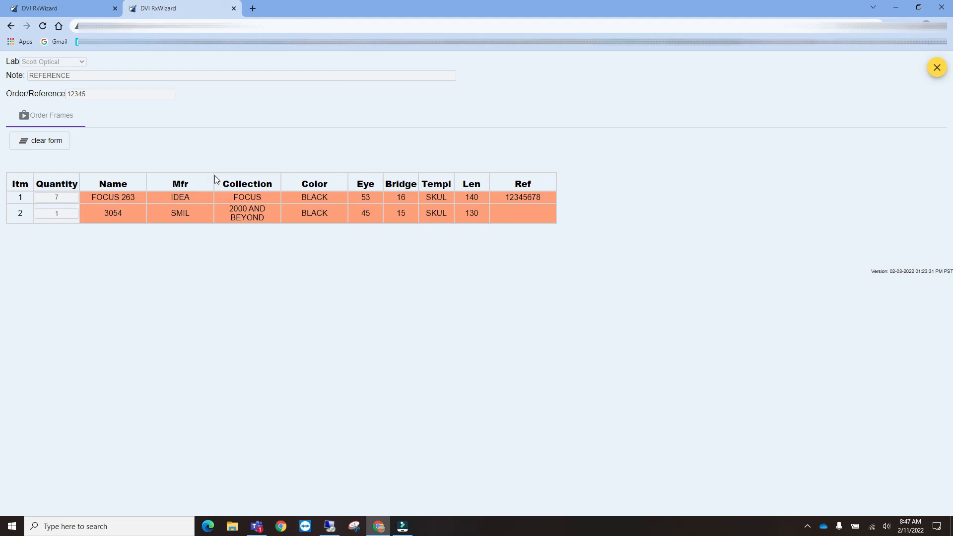
{"action": "left_click", "coordinate": [937, 70]}
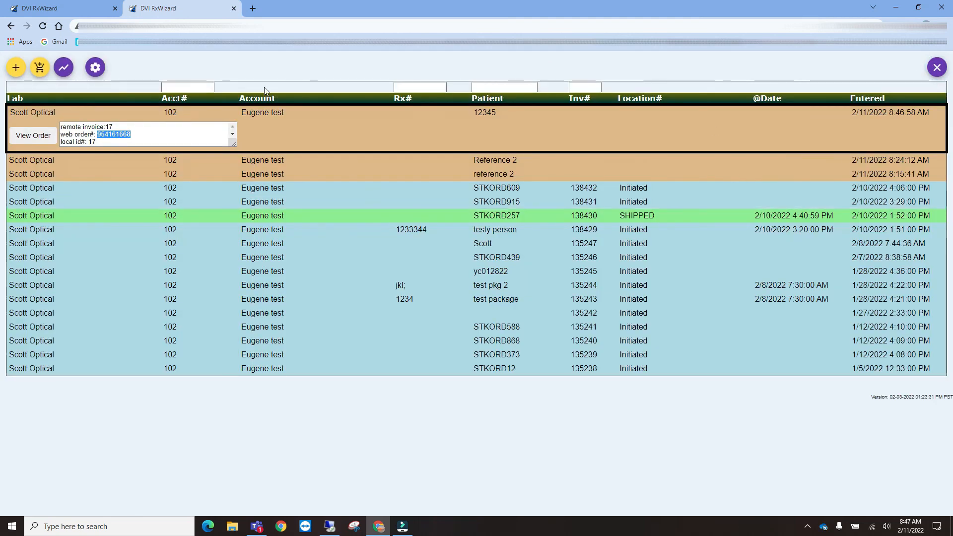